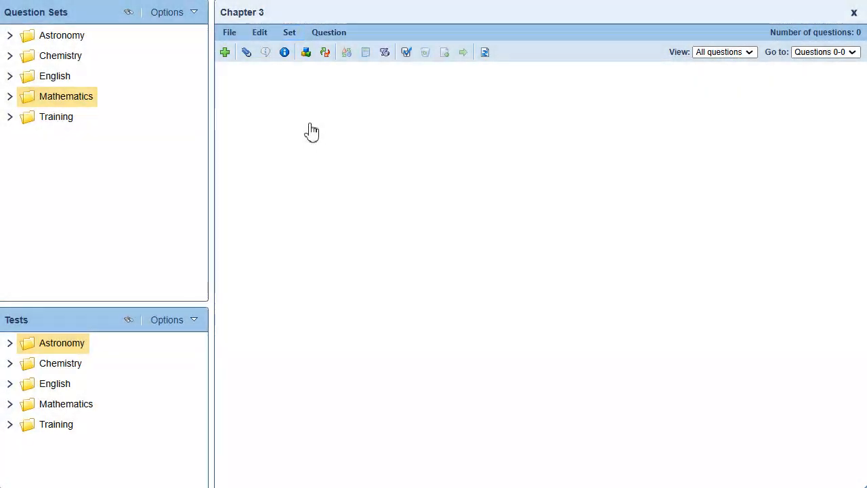
# - Open the variable definitions of the Test Scores preface in the Chapter 3 question set
pyautogui.click(302, 34)
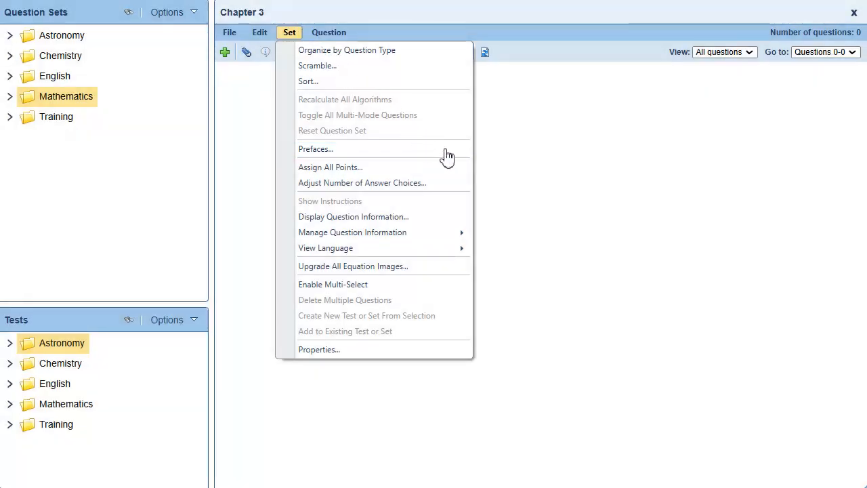
pyautogui.click(445, 155)
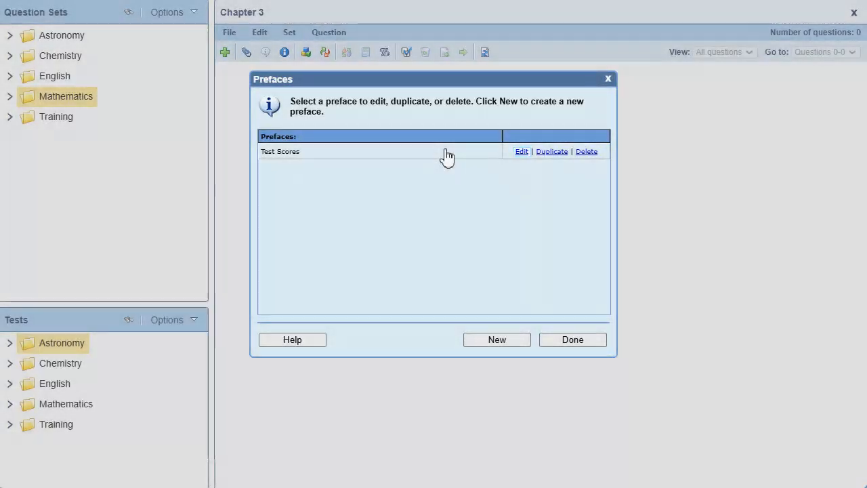
pyautogui.click(522, 152)
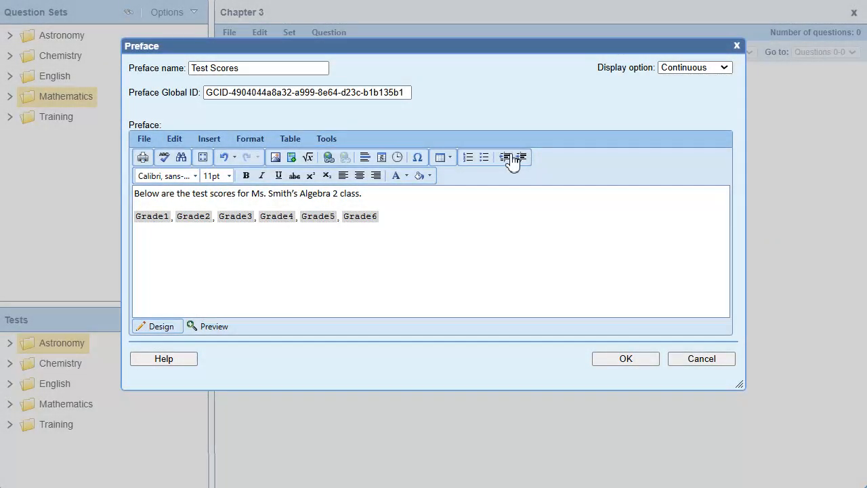
pyautogui.click(325, 140)
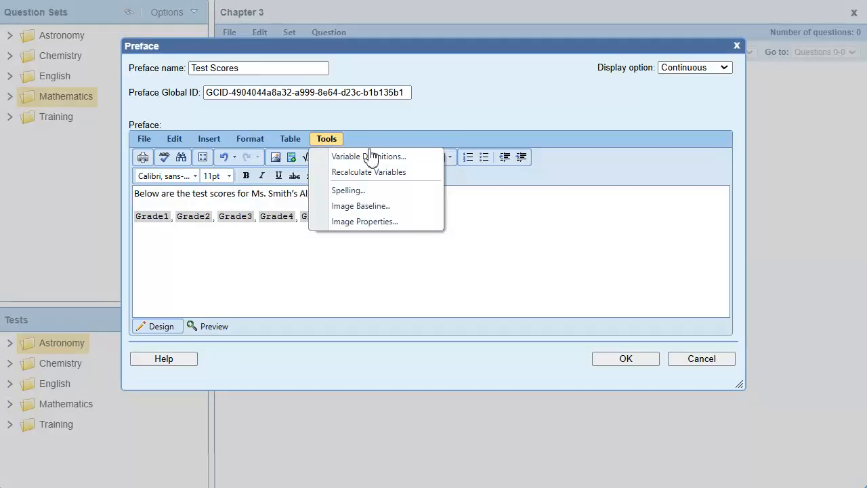
pyautogui.click(425, 162)
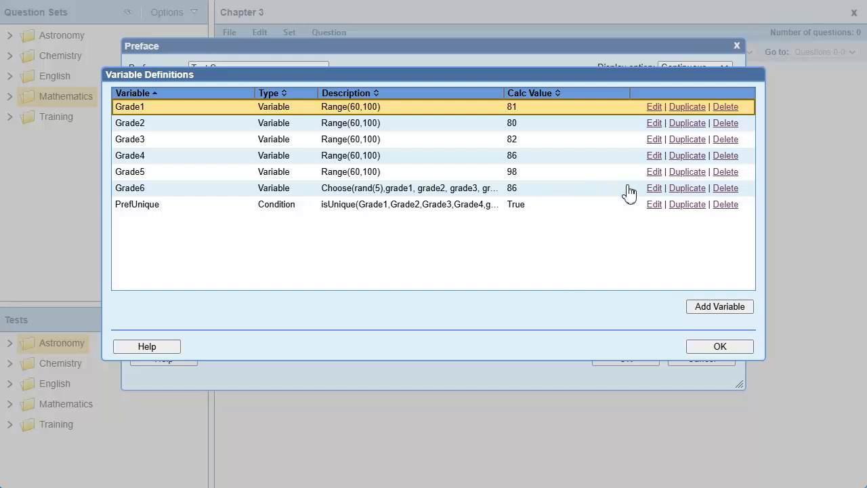
# - Review the definitions of the Grade6 variable and the PrefUnique condition, accepting each as is
pyautogui.click(654, 188)
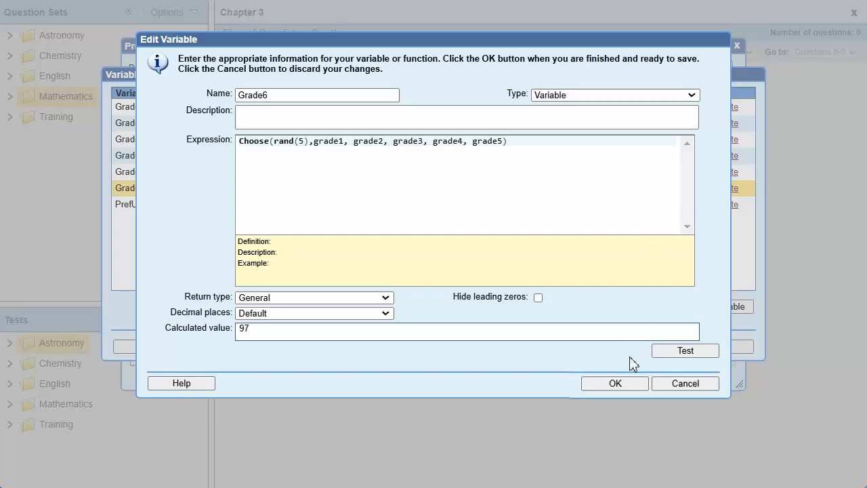
pyautogui.click(625, 383)
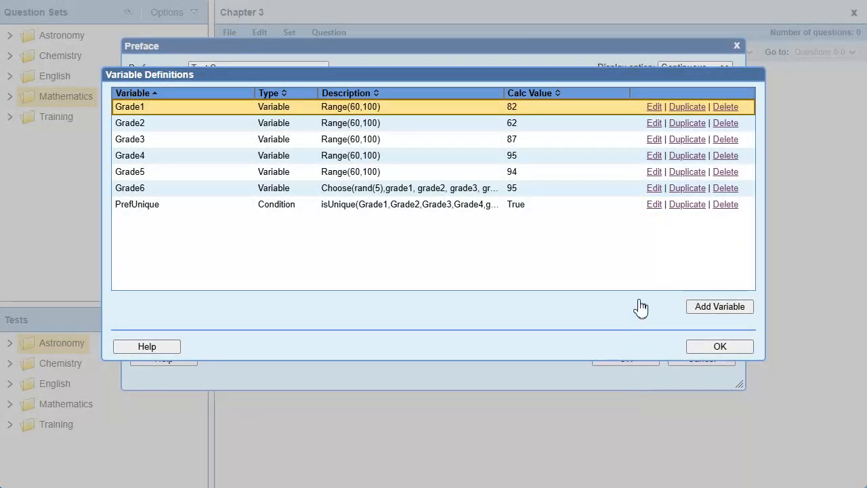
pyautogui.click(654, 205)
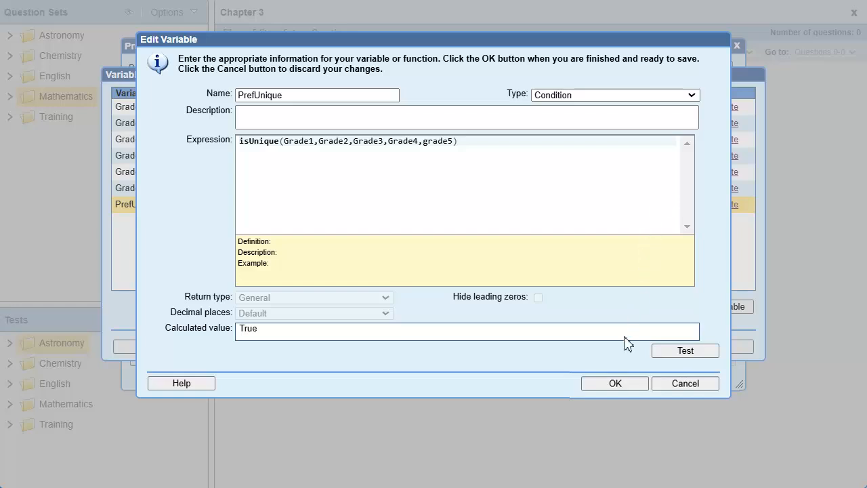
pyautogui.click(614, 384)
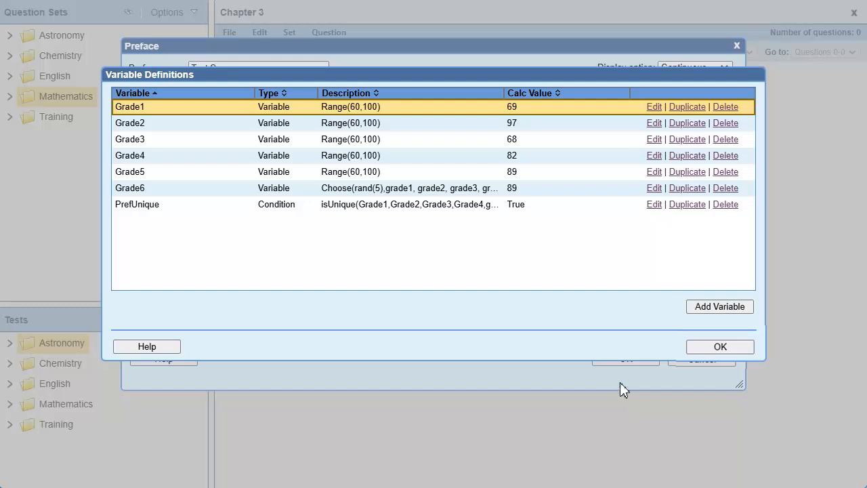
# - Accept the variable definitions and the Test Scores preface, and finish managing prefaces
pyautogui.click(705, 348)
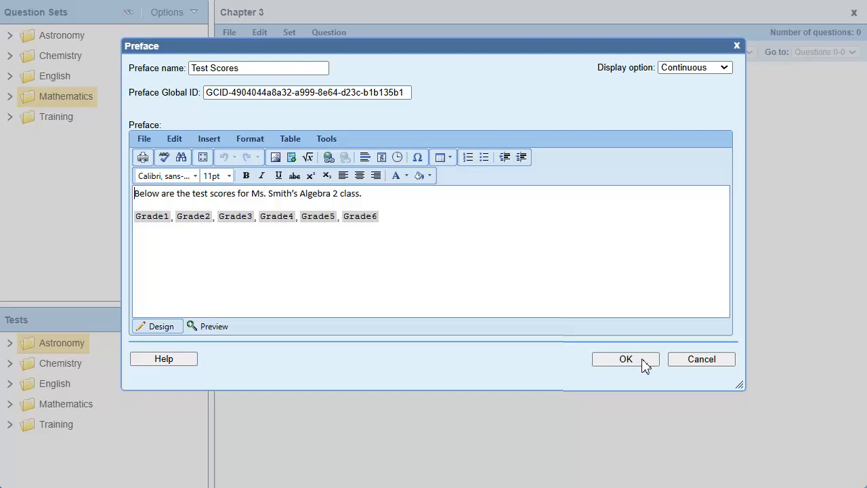
pyautogui.click(625, 359)
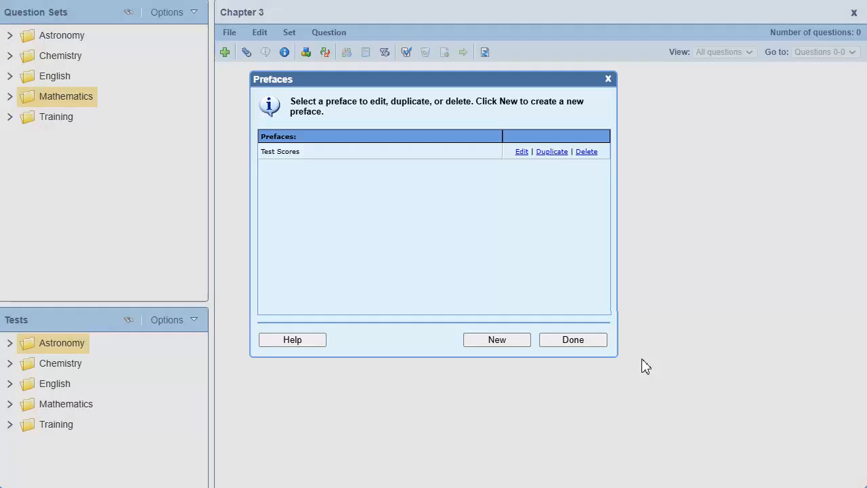
pyautogui.click(573, 342)
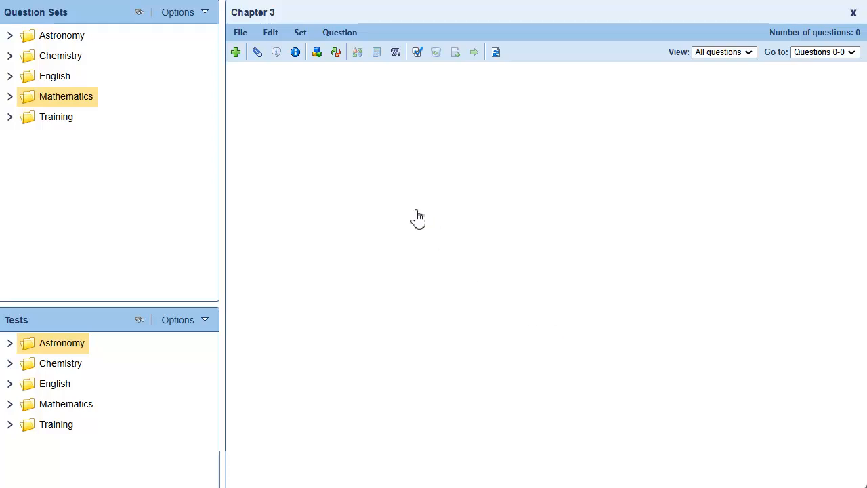
# - Add a new Multiple Choice question to the Chapter 3 question set
pyautogui.click(236, 59)
pyautogui.click(423, 178)
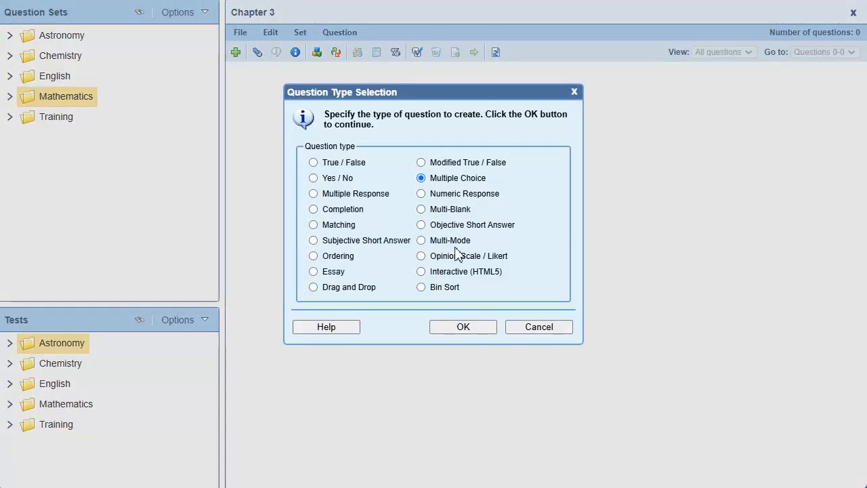
pyautogui.click(464, 327)
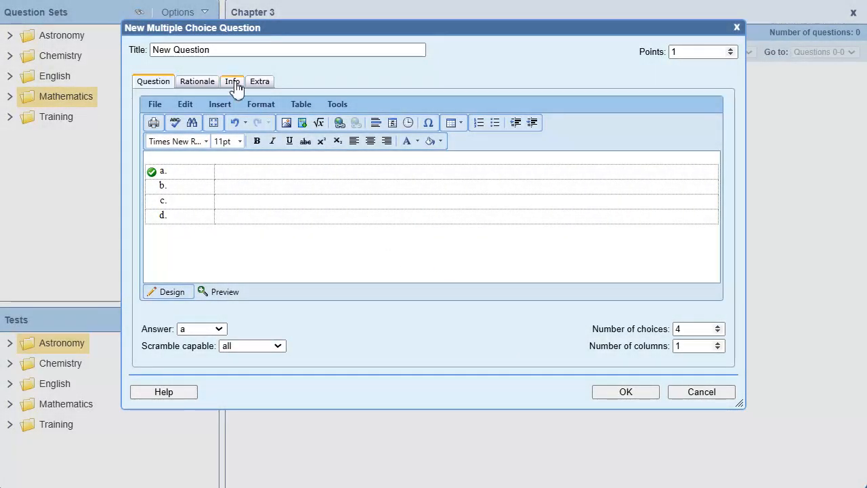
# - Assign the Test Scores preface to the new multiple choice question
pyautogui.click(233, 83)
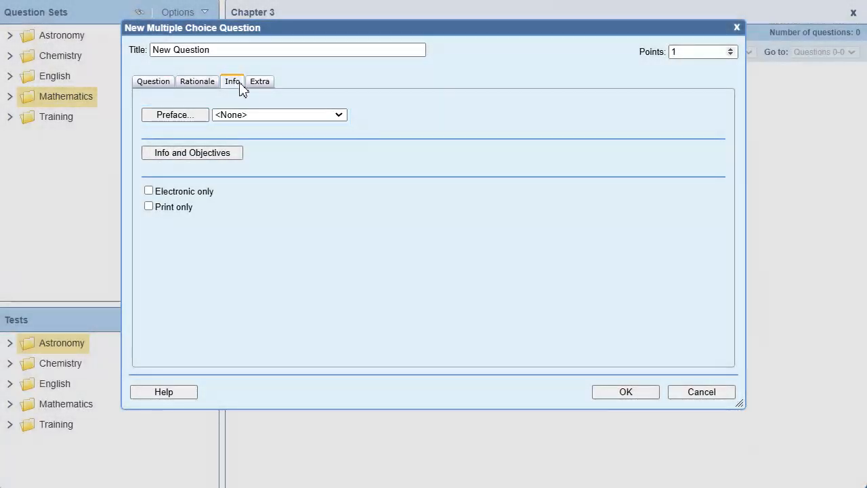
pyautogui.click(340, 115)
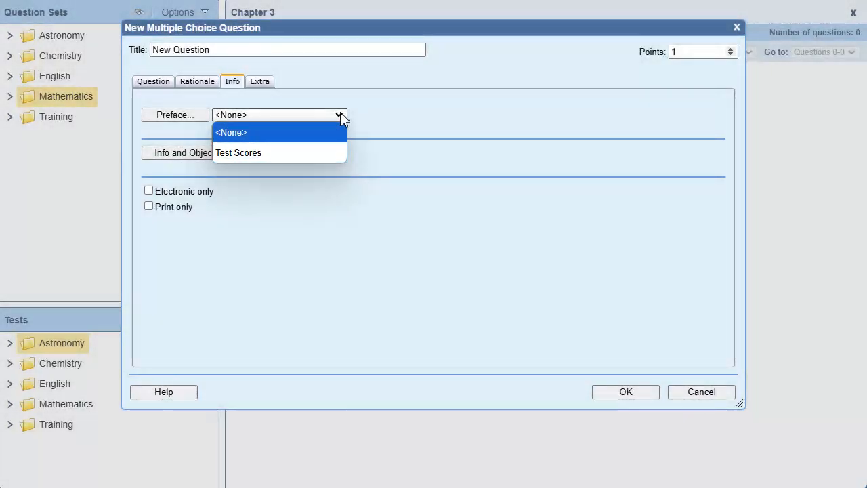
pyautogui.click(329, 153)
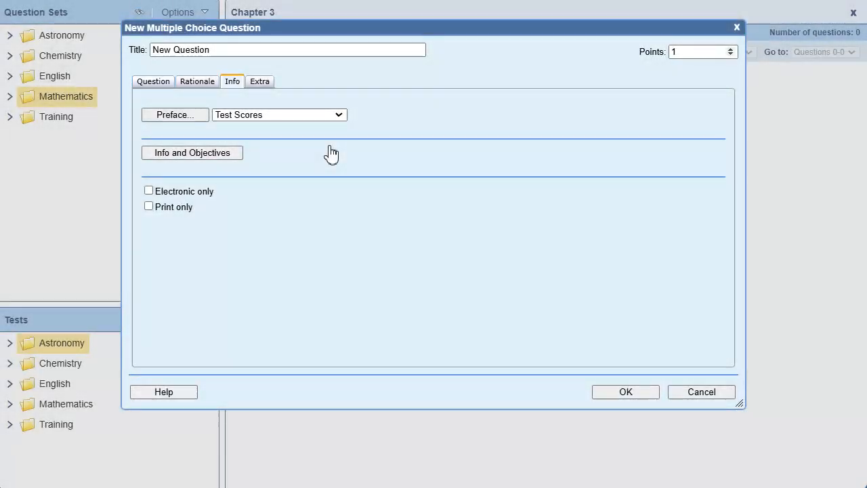
# - Paste the question text asking for the mean of the teacher's test scores and set the number of choices to 3
pyautogui.click(157, 80)
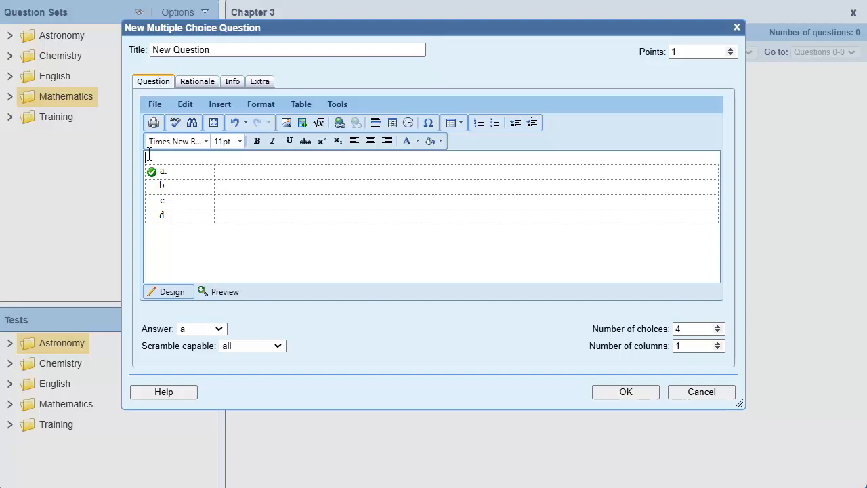
pyautogui.write("Which is the mean for Mrs. Smith's test scores.")
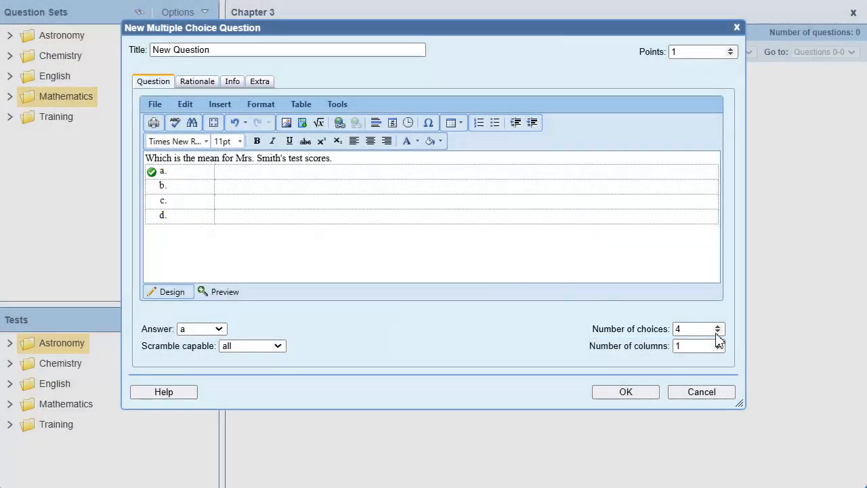
pyautogui.click(718, 332)
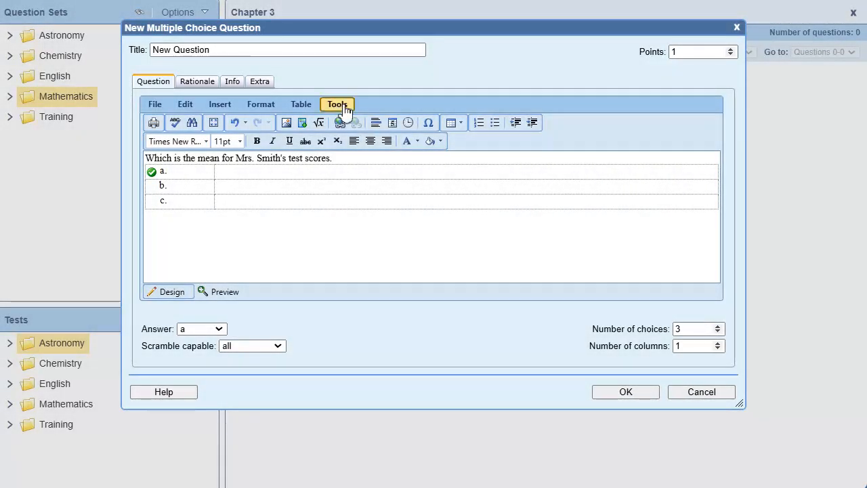
# - Add a question variable named GradeMean with the expression Mean(grade1, grade2, grade3, grade4,grade5, grade6)
pyautogui.click(343, 106)
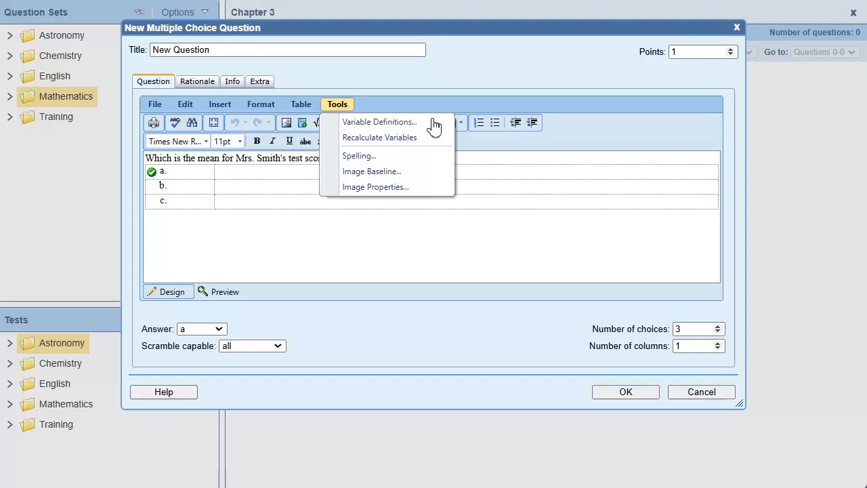
pyautogui.click(433, 126)
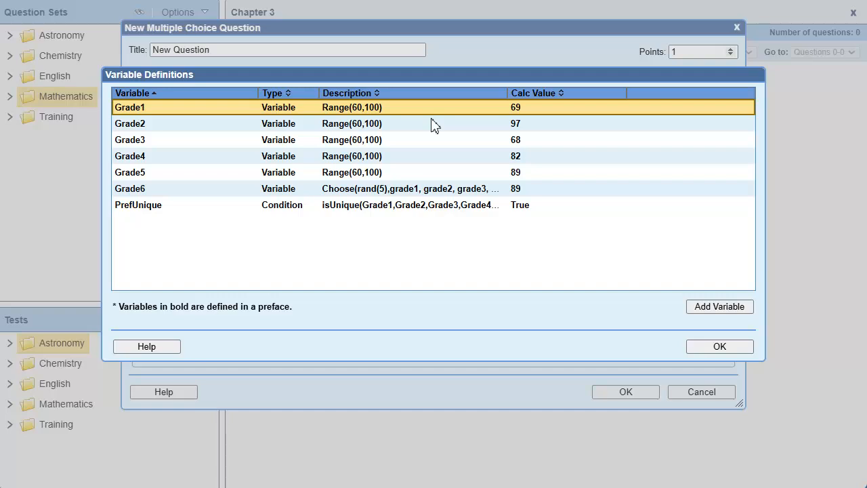
pyautogui.click(745, 309)
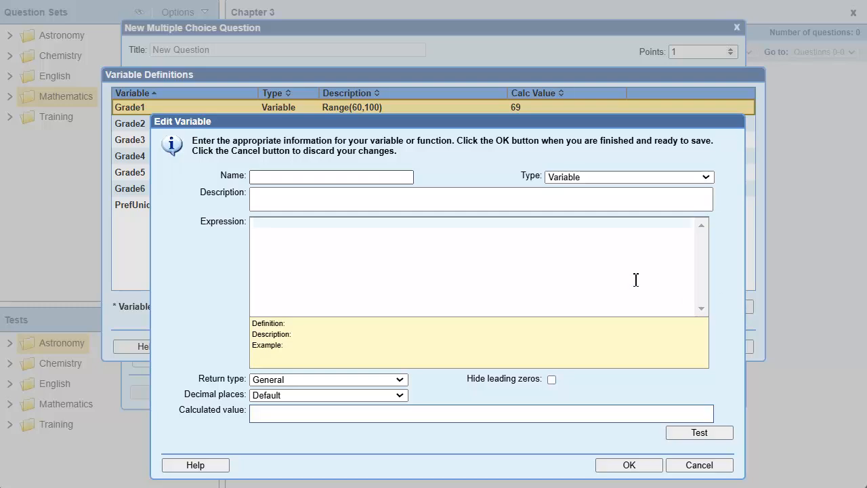
pyautogui.click(258, 178)
pyautogui.write('GradeMean')
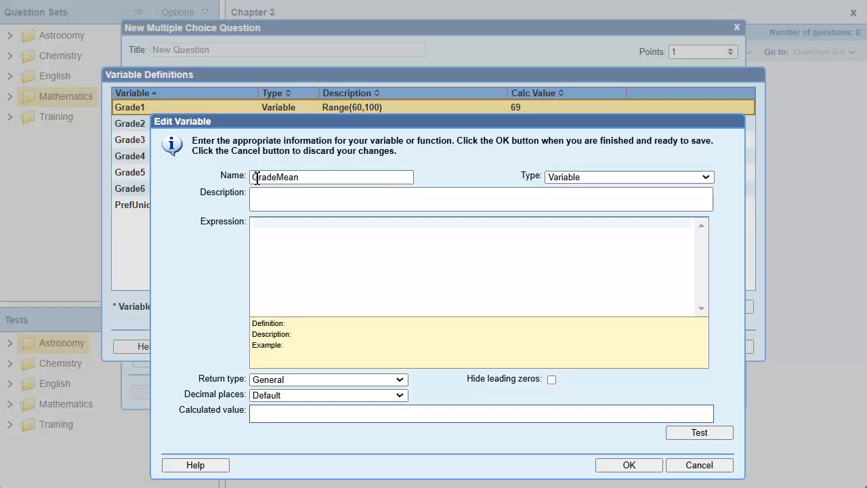
pyautogui.click(270, 226)
pyautogui.write('Mean(grade1, grade2, grade3, grade4,grade5, grade6)')
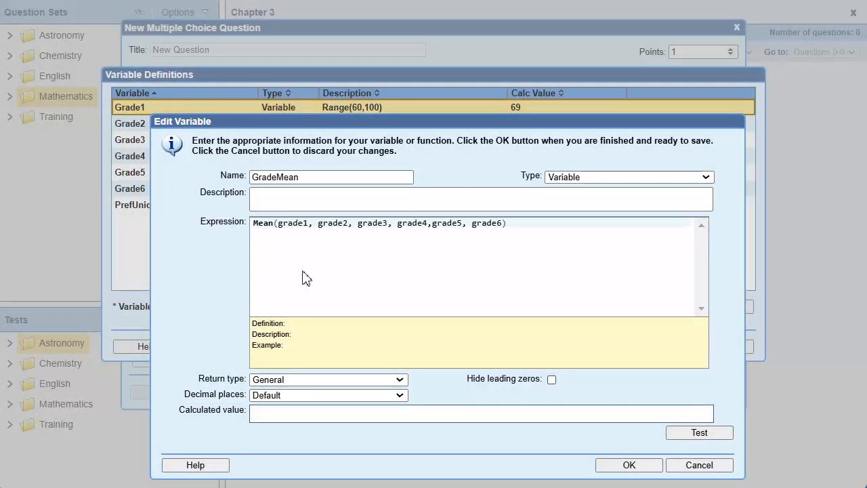
# - Set GradeMean to 2 decimal places, test its calculation and save the variable
pyautogui.click(400, 396)
pyautogui.click(283, 54)
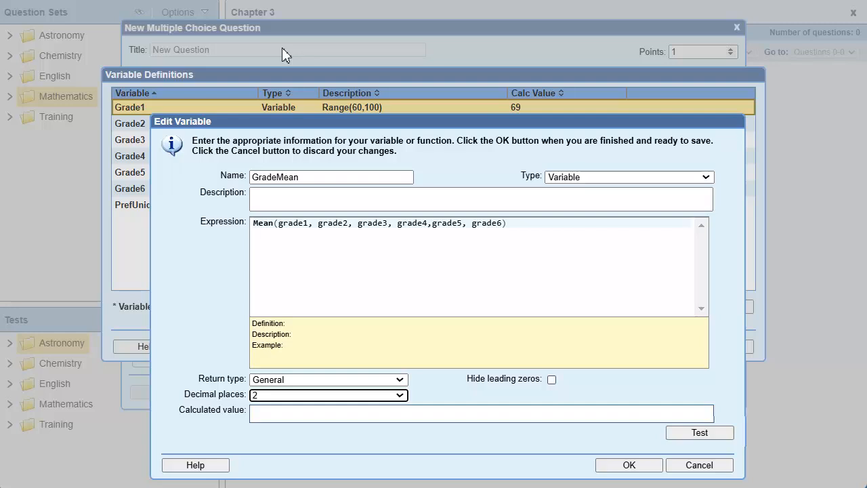
pyautogui.click(707, 435)
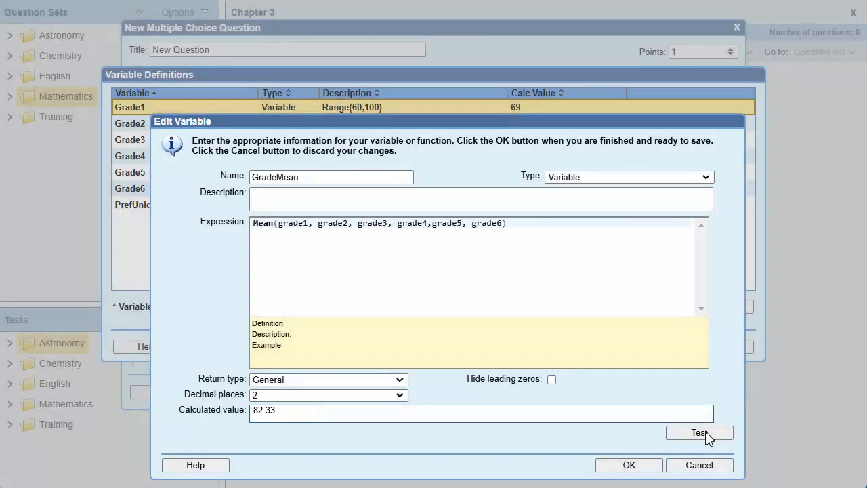
pyautogui.click(629, 464)
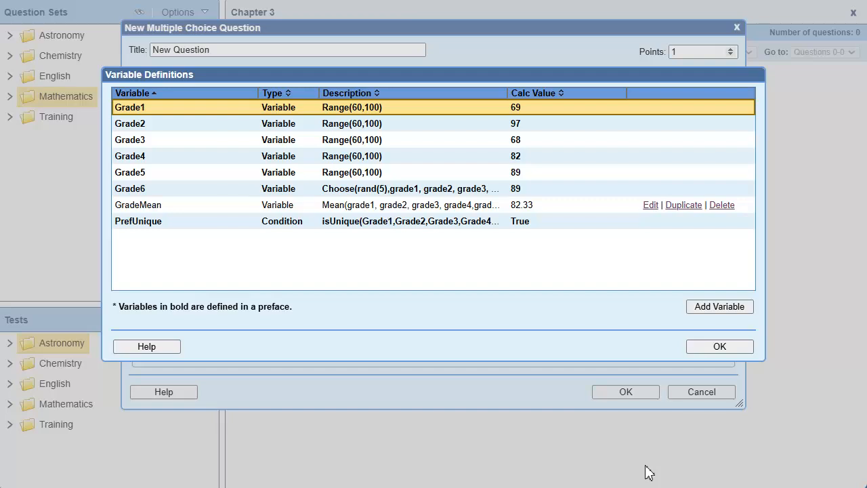
# - Add another variable named GradeMedian with the expression Median(grade1, grade2, grade3, grade4,grade5, grade6)
pyautogui.click(729, 308)
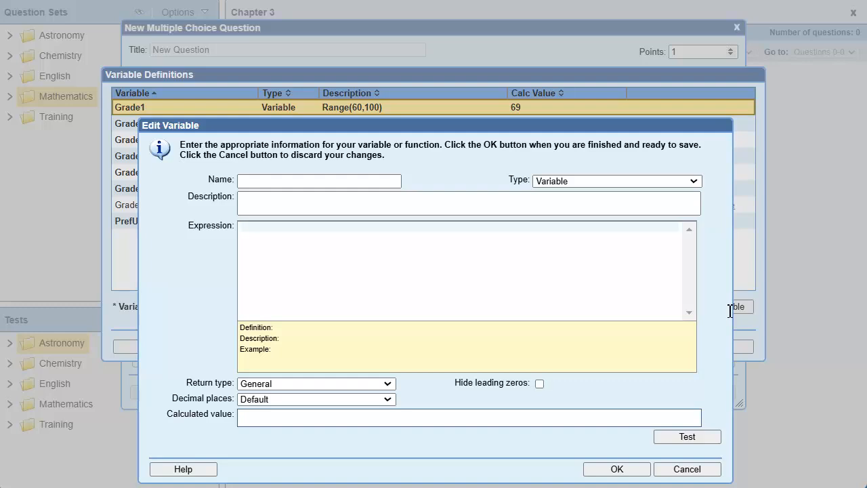
pyautogui.click(297, 180)
pyautogui.write('GradeMedian')
pyautogui.click(290, 232)
pyautogui.write('Median(grade1, grade2, grade3, grade4,grade5, grade6)')
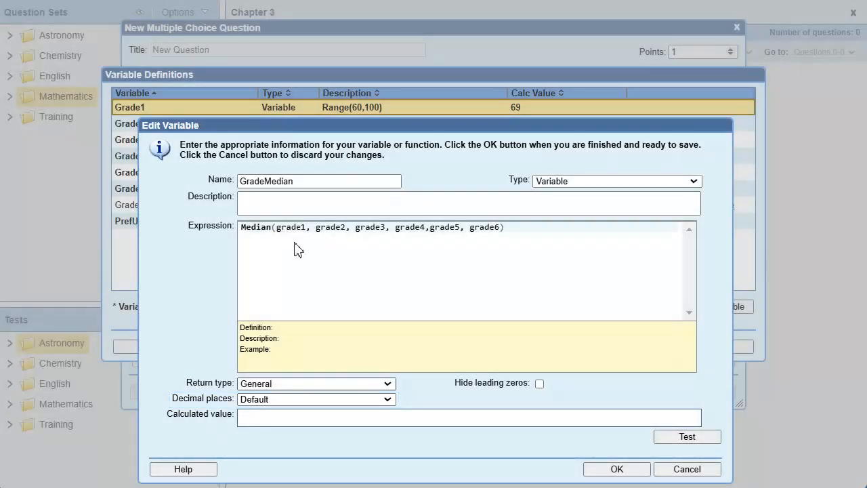
# - Set GradeMedian to 2 decimal places, test its calculation and save the variable
pyautogui.click(389, 399)
pyautogui.click(272, 50)
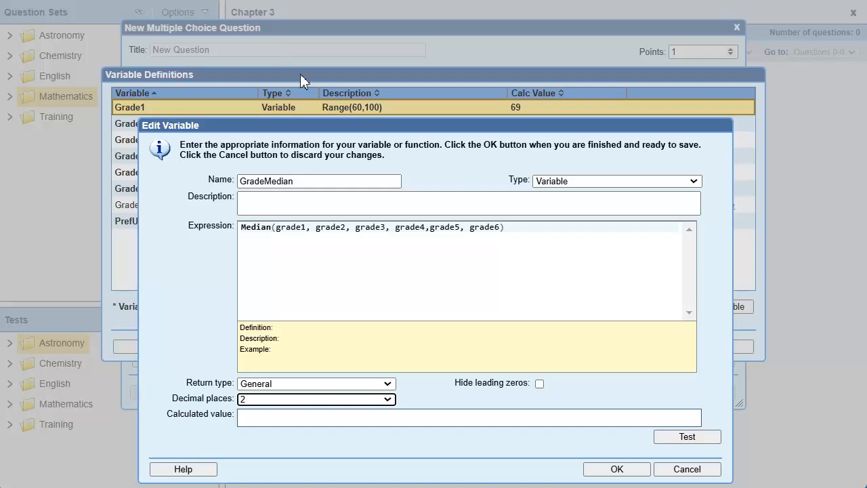
pyautogui.click(709, 438)
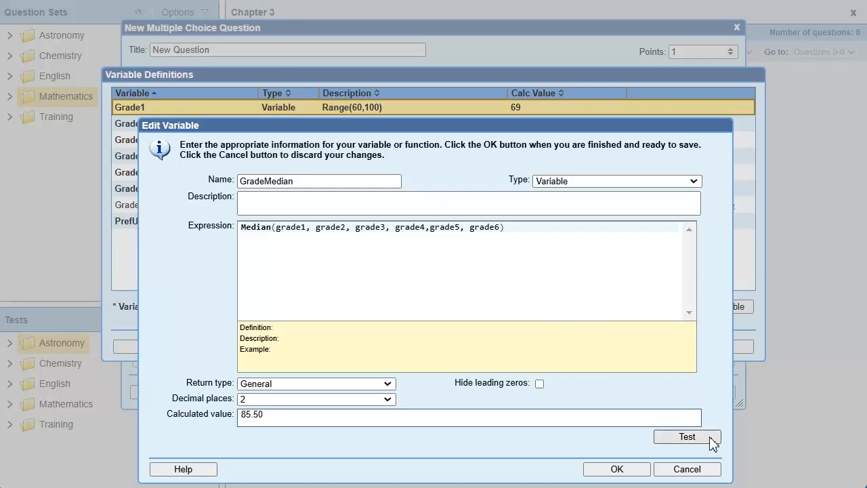
pyautogui.click(638, 470)
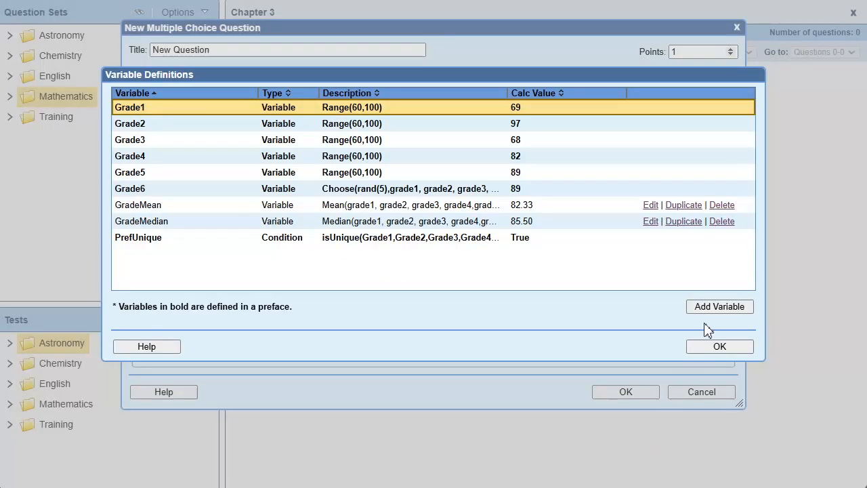
# - Add a question variable named GradeMode with the expression Mode(grade1, grade2, grade3, grade4,grade5, grade6)
pyautogui.click(717, 307)
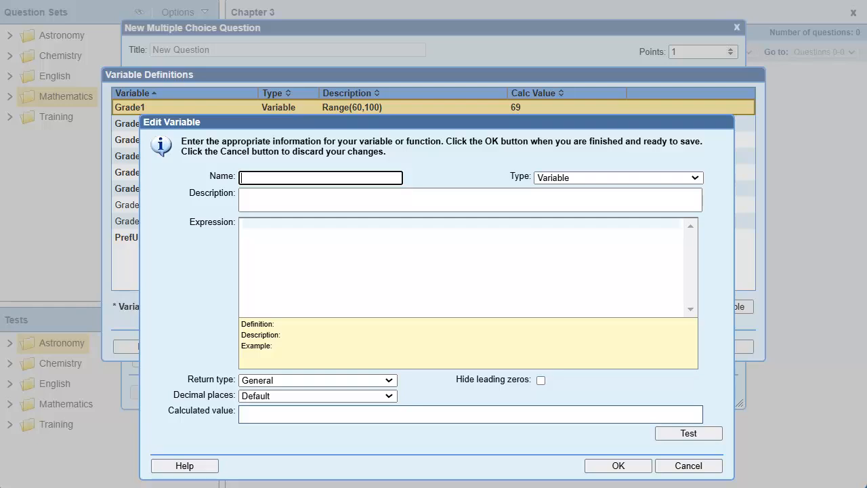
pyautogui.write('GradeMode')
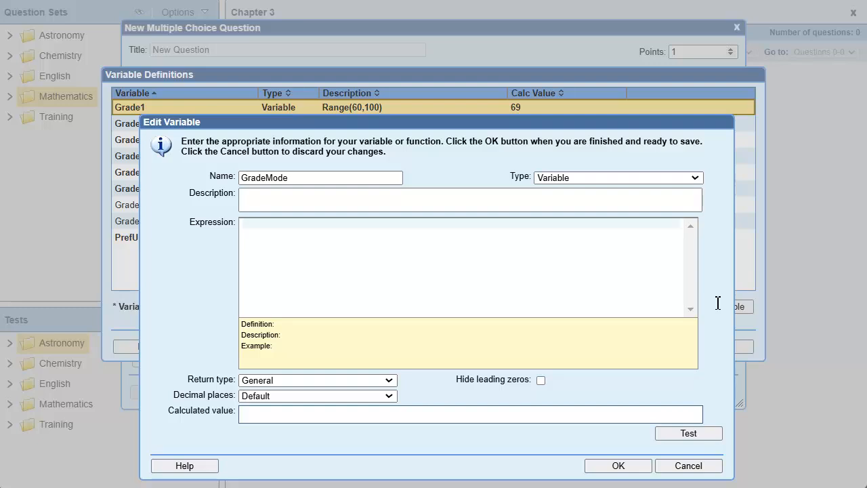
pyautogui.click(252, 226)
pyautogui.write('Mode(grade1, grade2, grade3, grade4,grade5, grade6)')
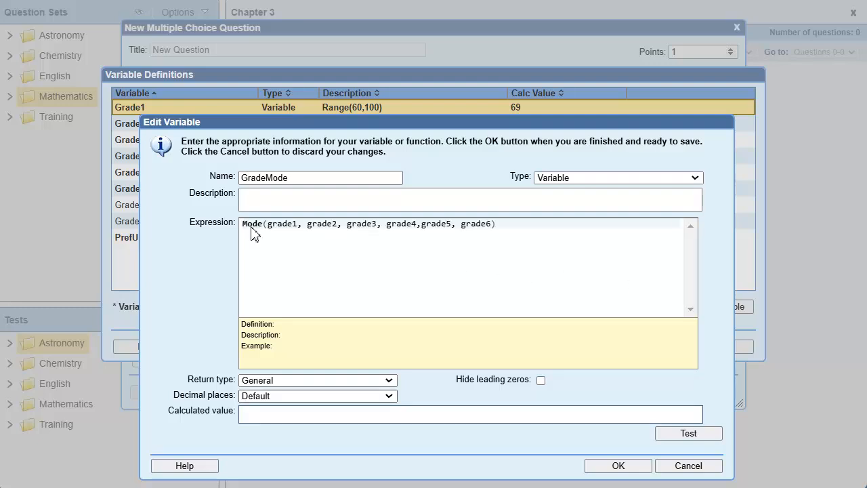
# - Set GradeMode to 2 decimal places, test its calculation and save the variable
pyautogui.click(391, 397)
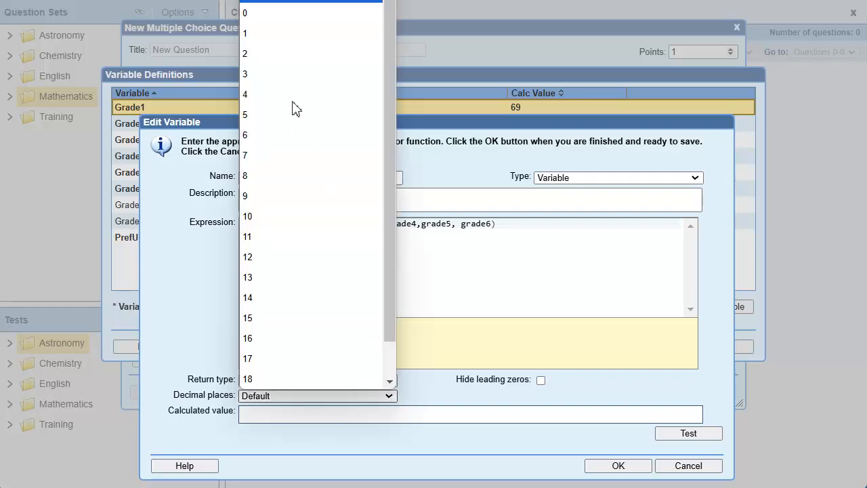
pyautogui.click(281, 54)
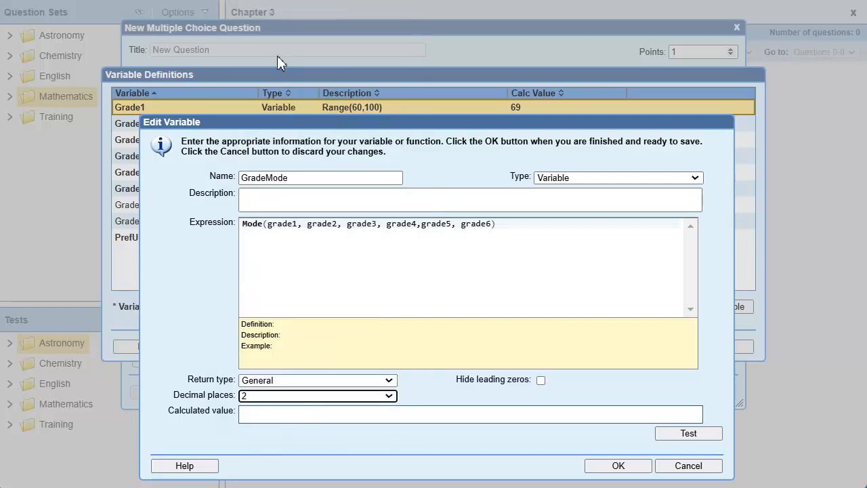
pyautogui.click(702, 435)
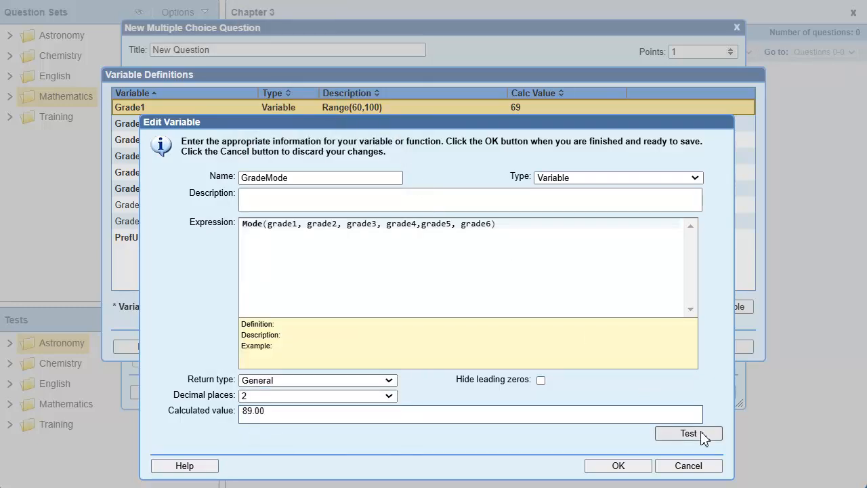
pyautogui.click(644, 466)
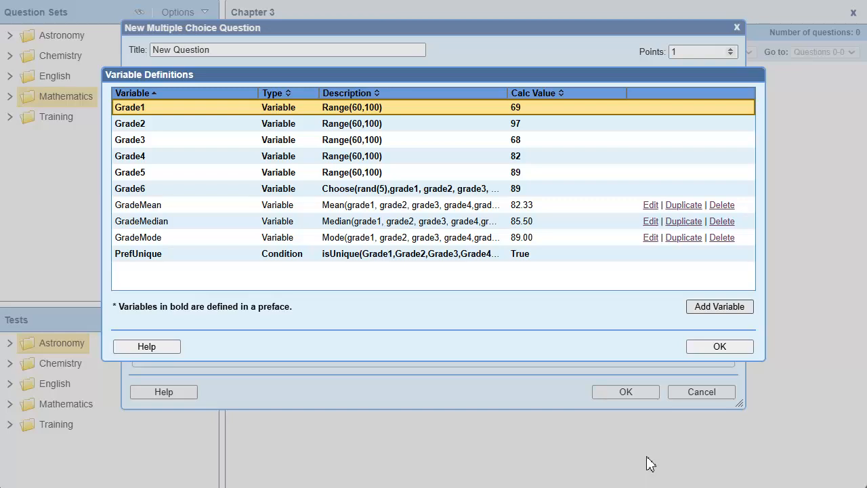
# - Add a variable named QuestUnique of type Condition with the expression Isunique(GradeMean, GradeMedian, GradeMode)
pyautogui.click(736, 309)
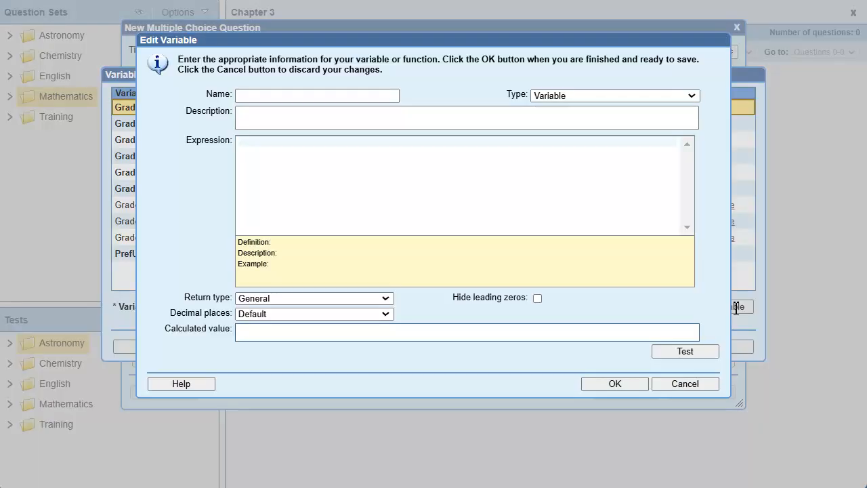
pyautogui.click(246, 98)
pyautogui.write('QuestUnique')
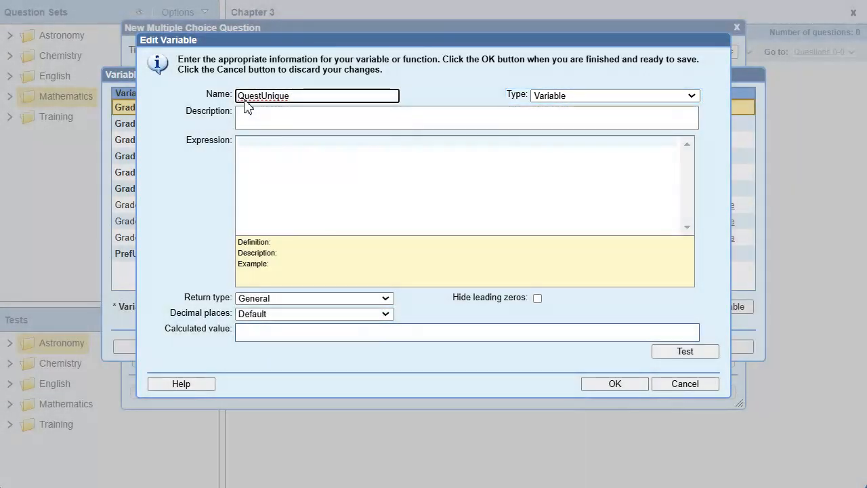
pyautogui.click(691, 98)
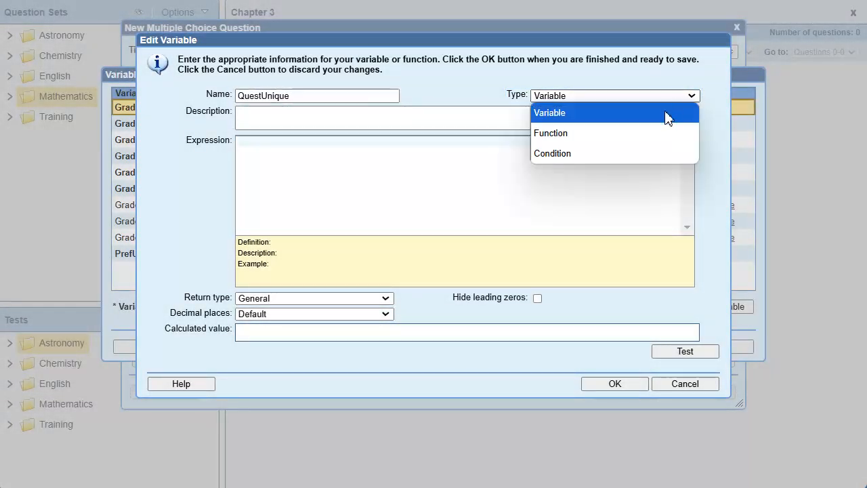
pyautogui.click(601, 154)
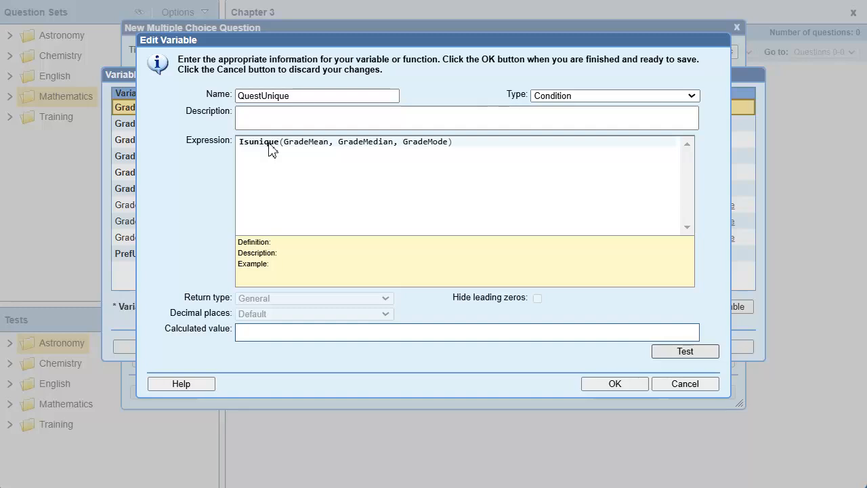
# - Test the QuestUnique condition, save it and close the variable definitions
pyautogui.click(708, 357)
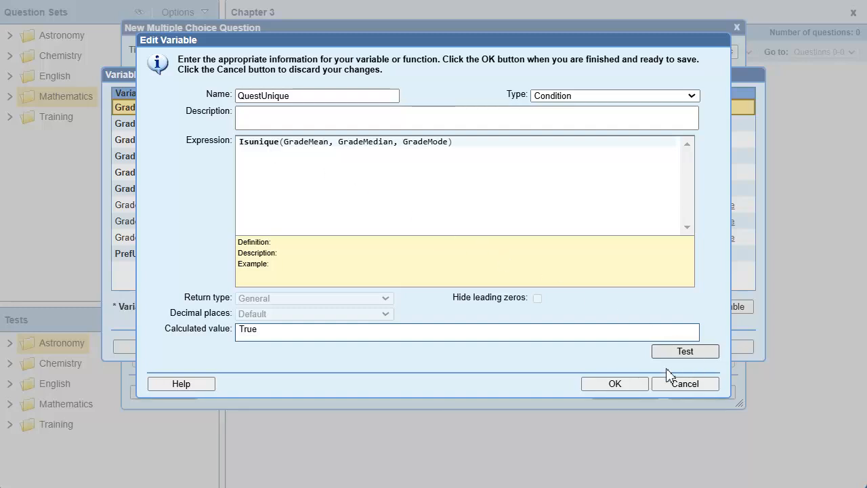
pyautogui.click(634, 384)
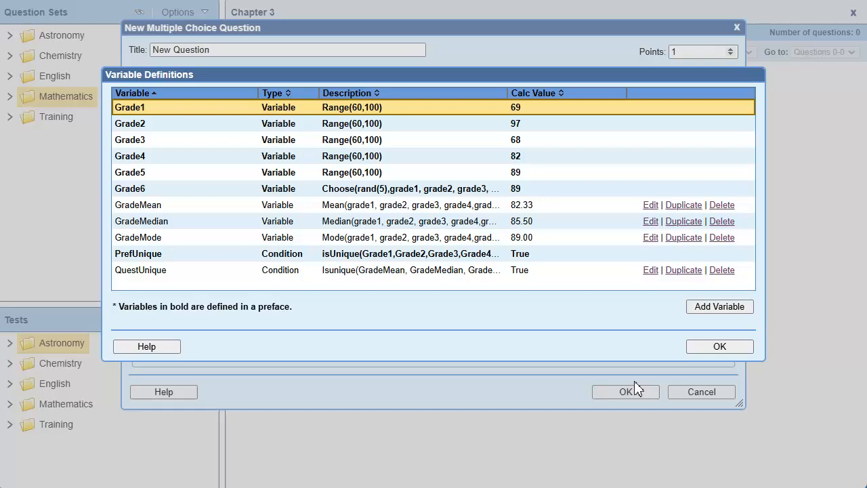
pyautogui.click(743, 346)
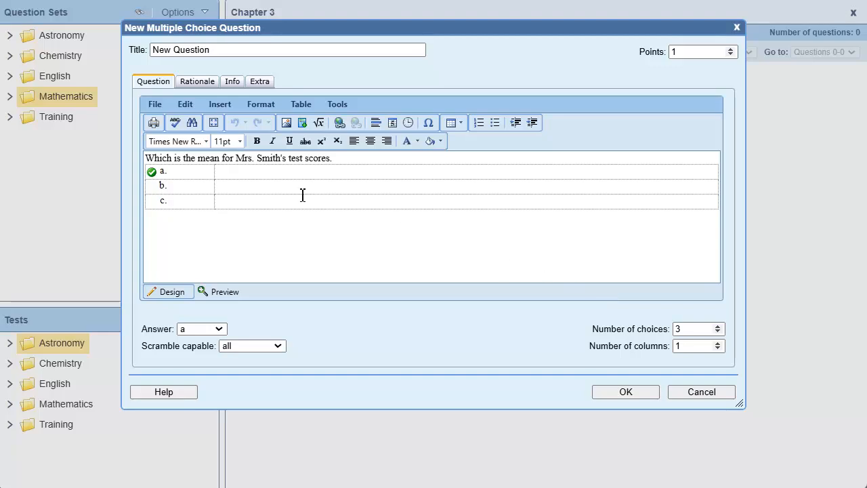
# - Fill answer choices a, b and c with the variables ##GradeMean##, ##GradeMedian## and ##GradeMode##
pyautogui.click(236, 171)
pyautogui.write('##GradeMean##')
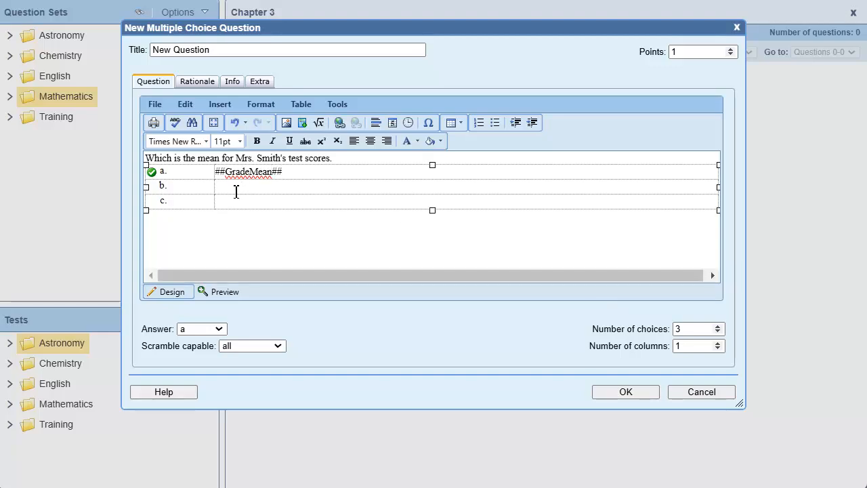
pyautogui.click(236, 188)
pyautogui.write('##GradeMedian##')
pyautogui.click(256, 202)
pyautogui.write('##GradeMode##')
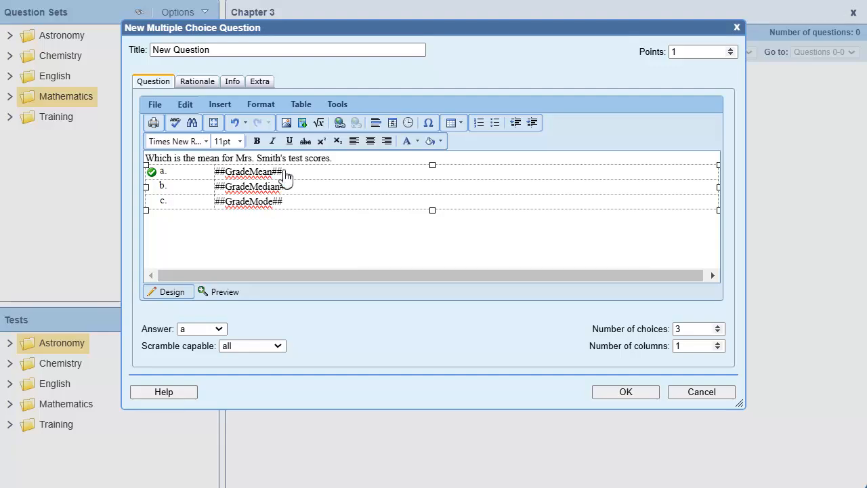
# - Recalculate the question's variables, preview the answer choices and save the question
pyautogui.click(338, 105)
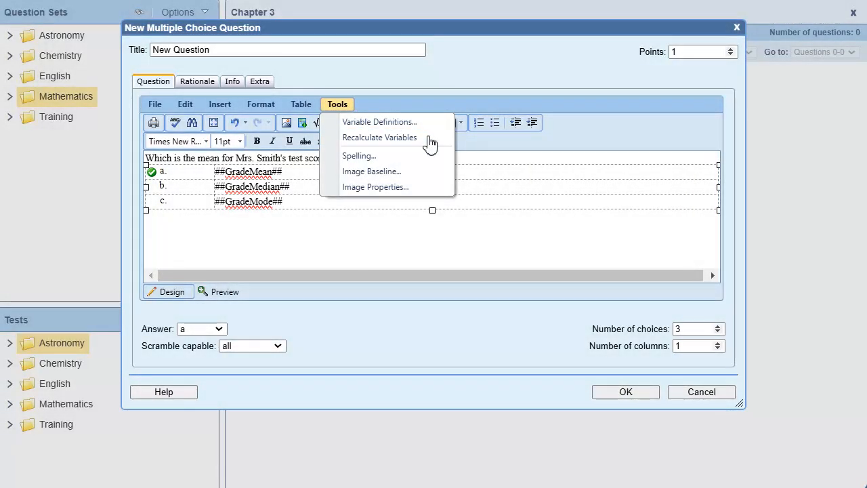
pyautogui.click(407, 137)
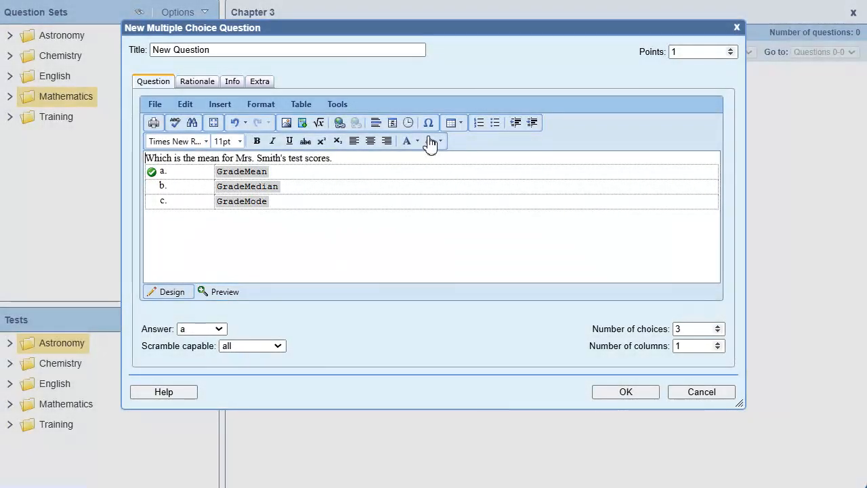
pyautogui.click(233, 297)
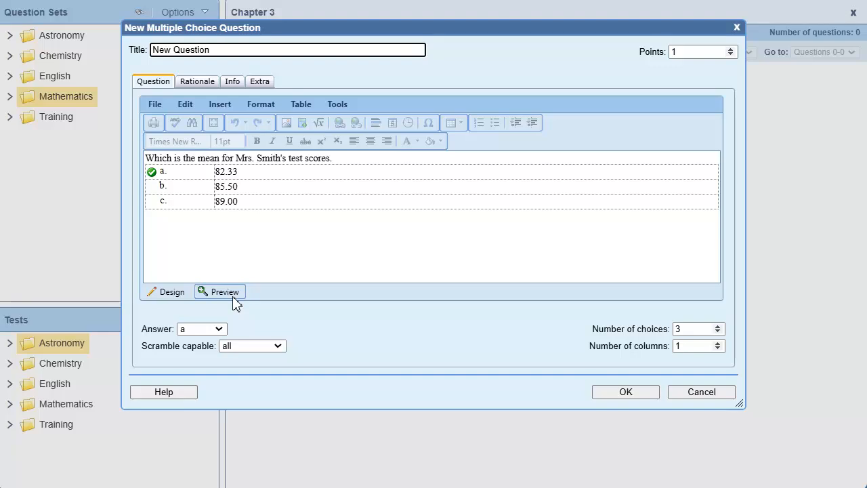
pyautogui.click(653, 395)
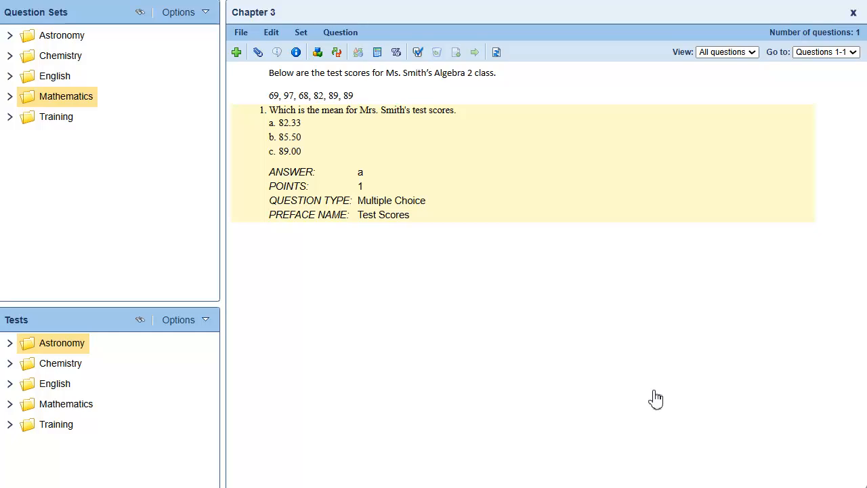
# - Duplicate the mean question and open the copy for editing
pyautogui.click(247, 115)
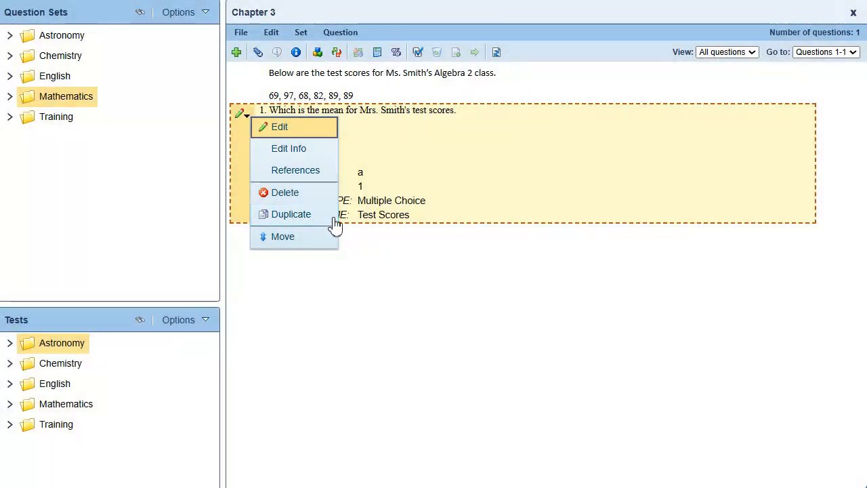
pyautogui.click(334, 217)
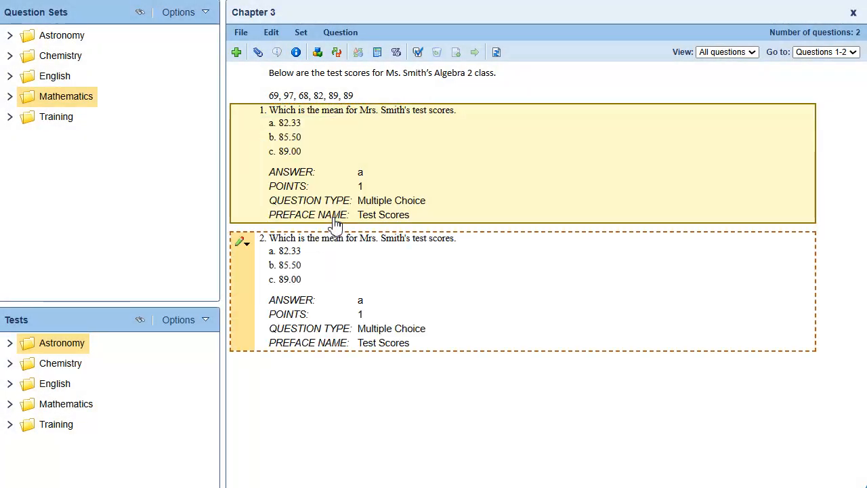
pyautogui.click(245, 244)
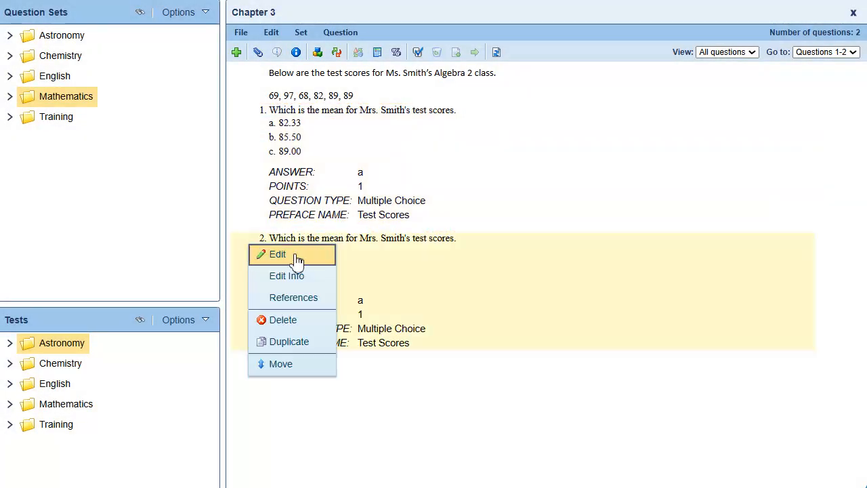
pyautogui.click(297, 257)
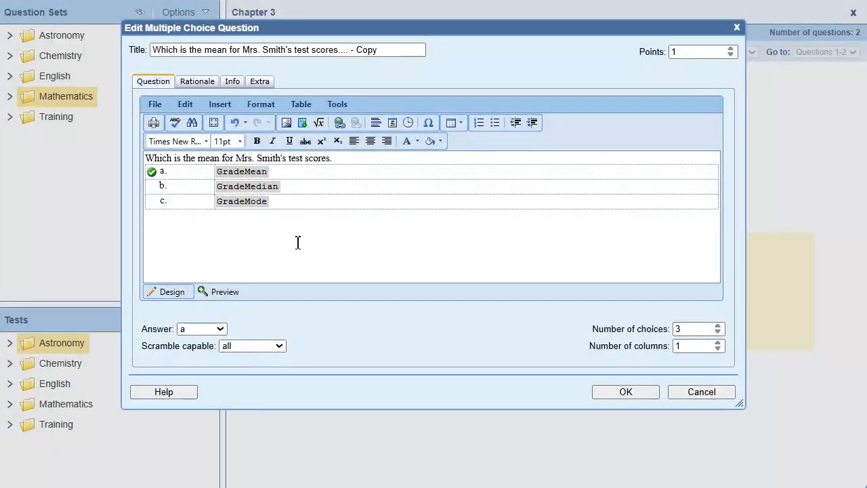
# - Replace "mean" with "median" in the copy's title and question text, and remove the dots and "- Copy" from the title
pyautogui.doubleClick(215, 49)
pyautogui.write('median')
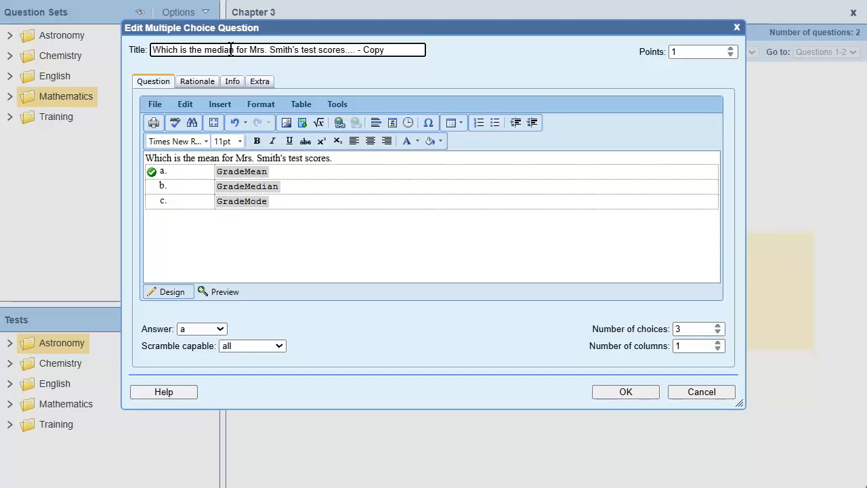
pyautogui.moveTo(385, 51); pyautogui.dragTo(344, 53)
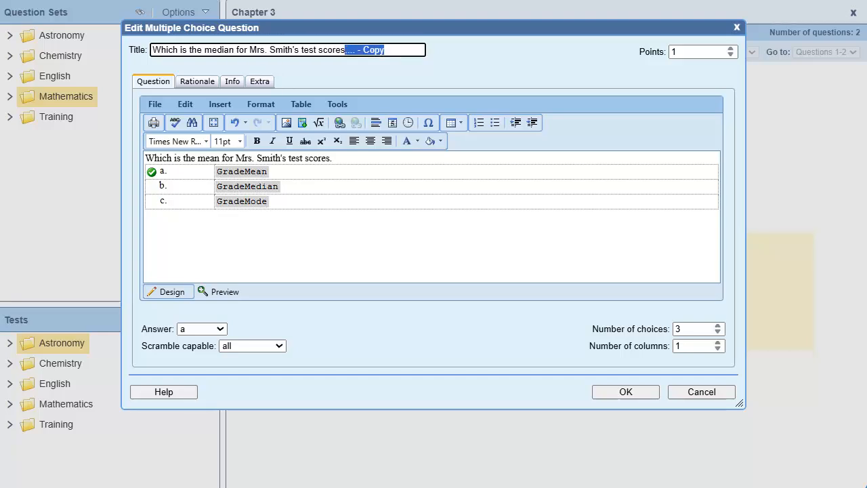
pyautogui.press('BackSpace')
pyautogui.doubleClick(210, 158)
pyautogui.write('median')
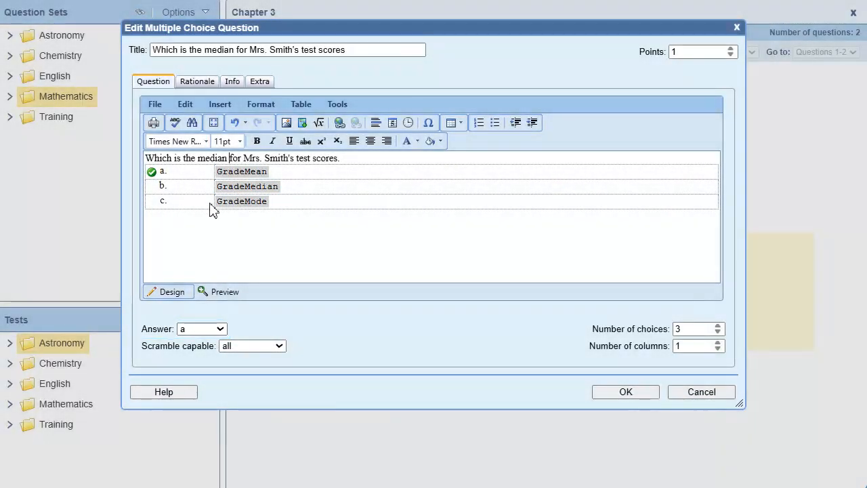
# - Set the median question's correct answer to b and save the question
pyautogui.click(203, 328)
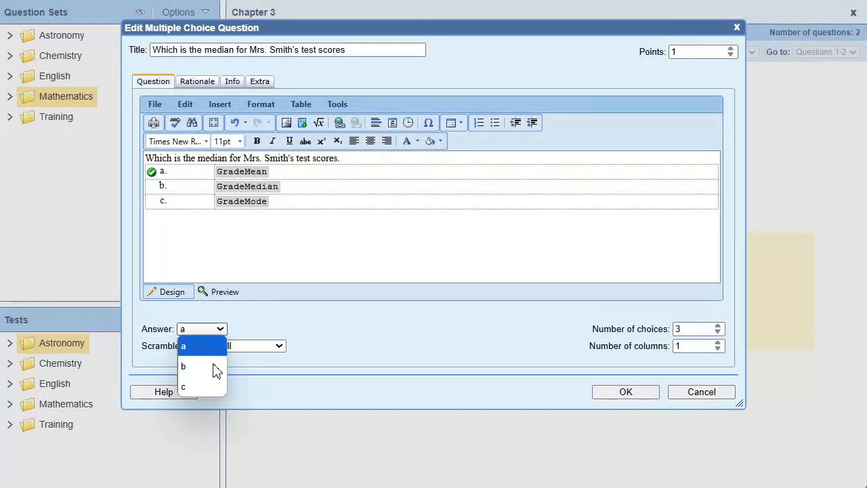
pyautogui.click(214, 366)
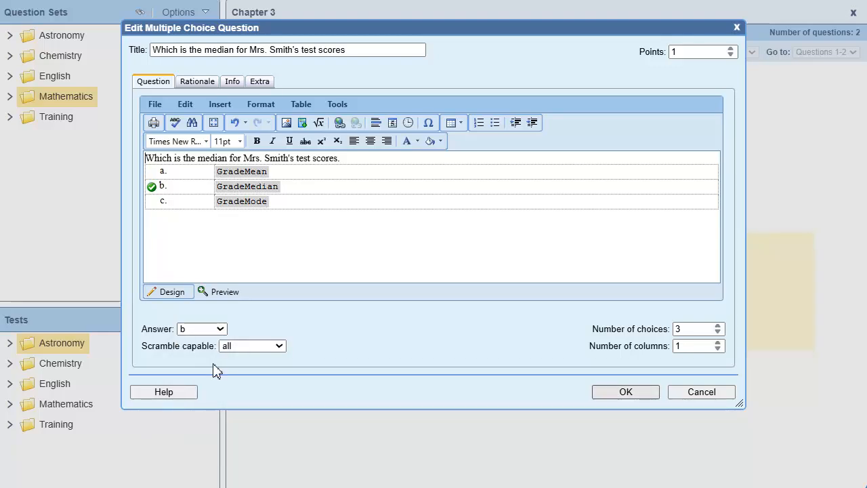
pyautogui.click(644, 397)
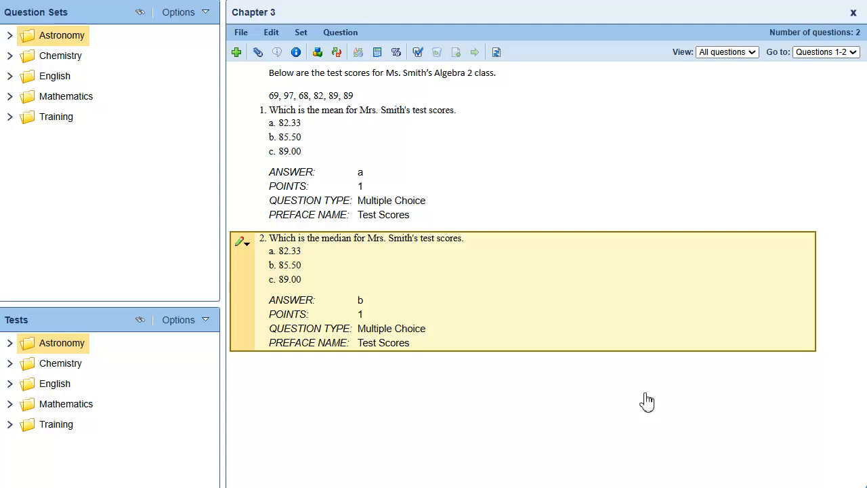
# - Duplicate the median question and open the new copy for editing
pyautogui.click(243, 243)
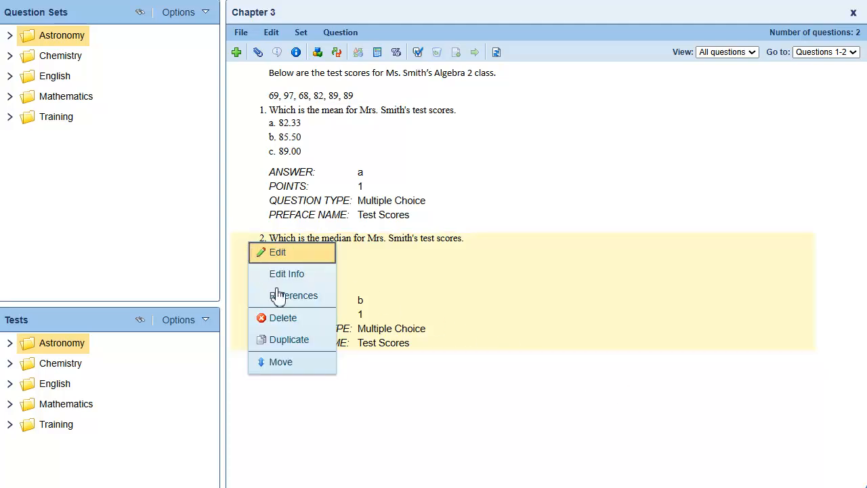
pyautogui.click(309, 340)
pyautogui.click(245, 365)
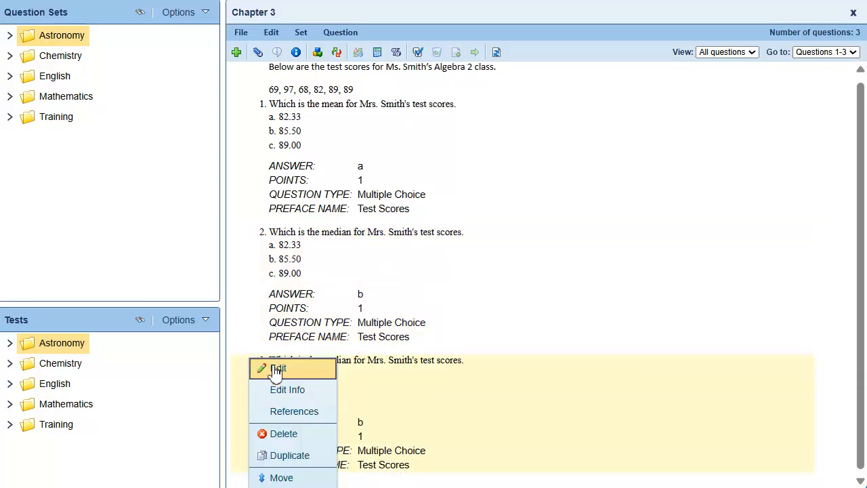
pyautogui.click(301, 369)
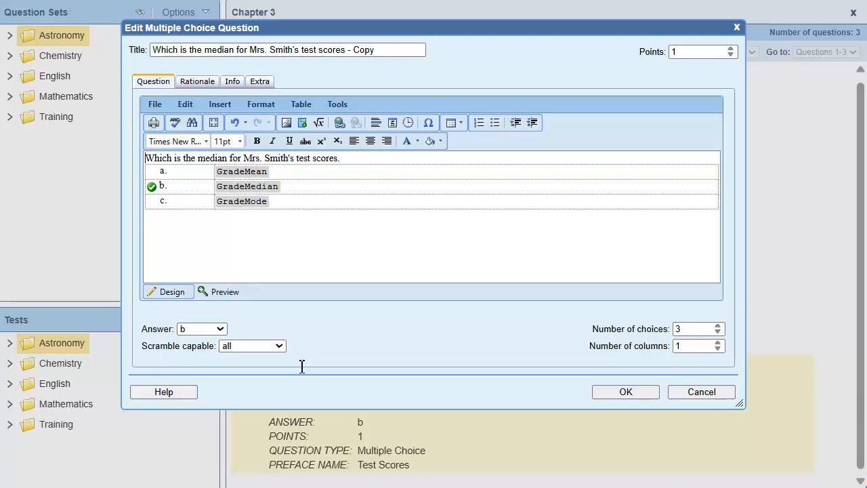
# - Replace "median" with "mode" in the copy's title and question text, and remove "- Copy" from the title
pyautogui.doubleClick(216, 49)
pyautogui.write('mode')
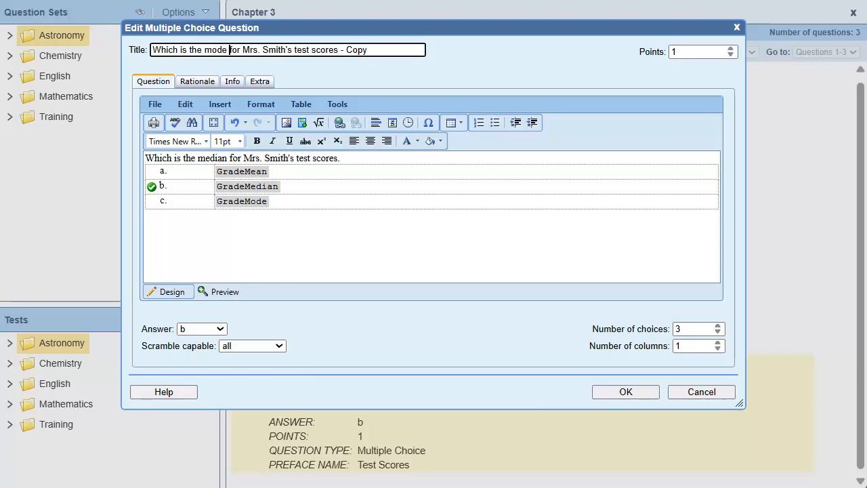
pyautogui.moveTo(369, 50); pyautogui.dragTo(341, 54)
pyautogui.press('BackSpace')
pyautogui.doubleClick(216, 159)
pyautogui.write('mode')
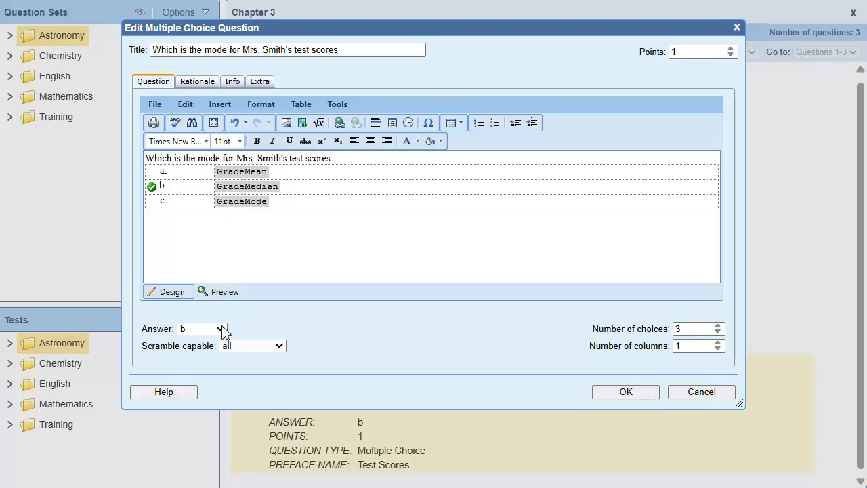
# - Set the mode question's correct answer to c and save the question
pyautogui.click(221, 329)
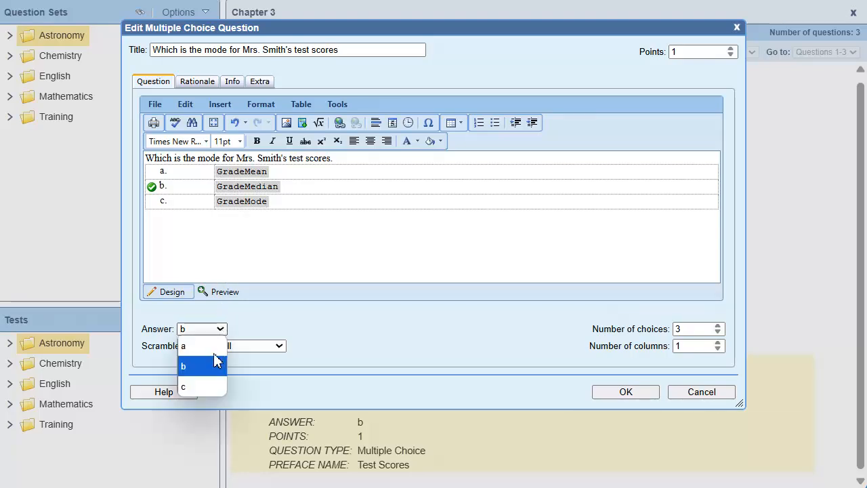
pyautogui.click(204, 387)
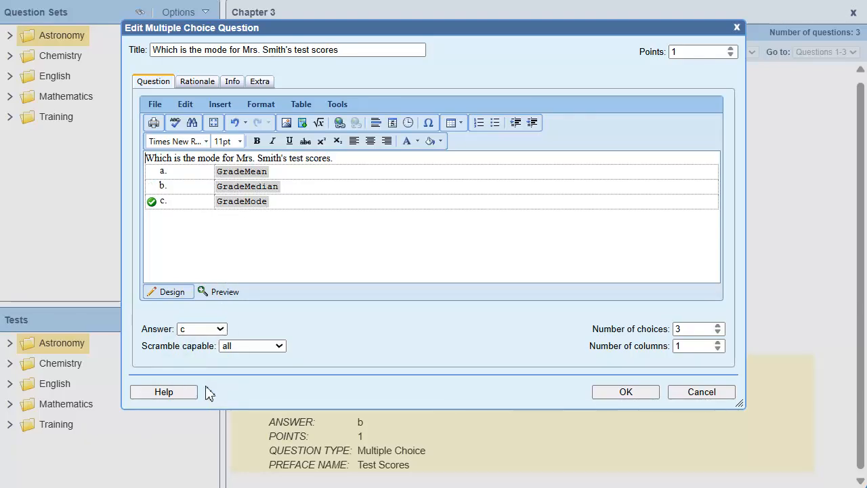
pyautogui.click(625, 392)
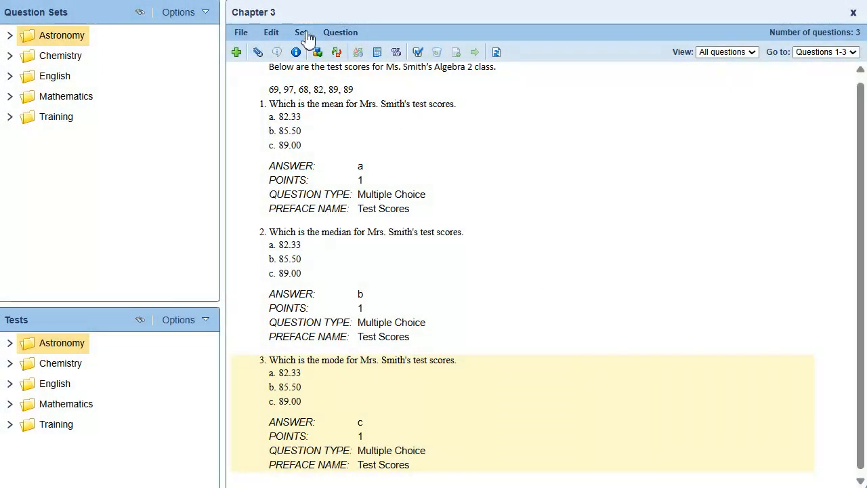
# - Recalculate all algorithms in the Chapter 3 question set to generate new test scores and answer values
pyautogui.click(302, 33)
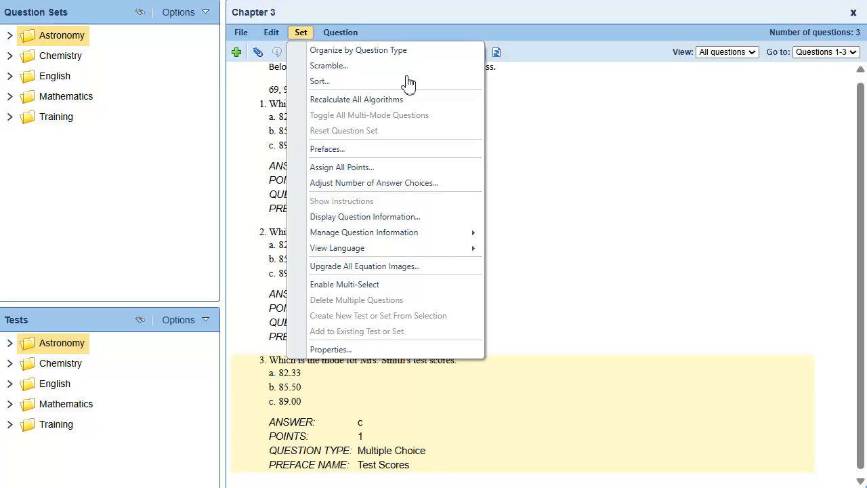
pyautogui.click(455, 100)
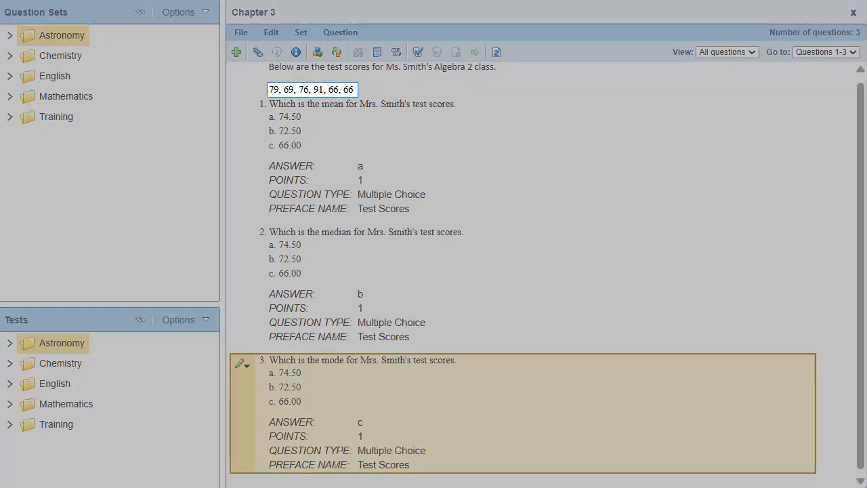